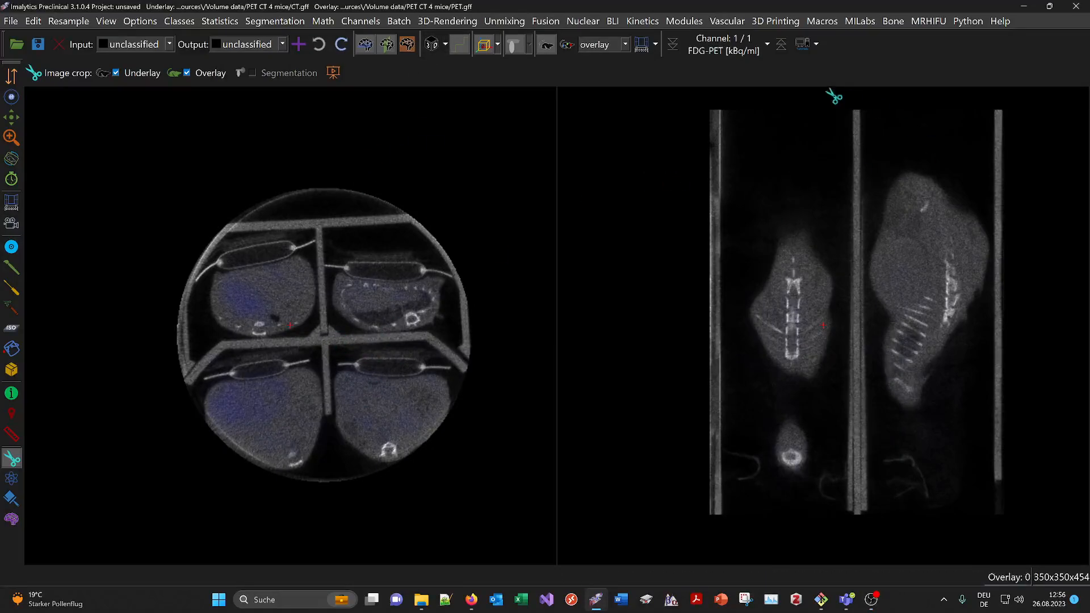
- Load the PET CT 4 mice example data set, discarding the current project settings
left_click(806, 46)
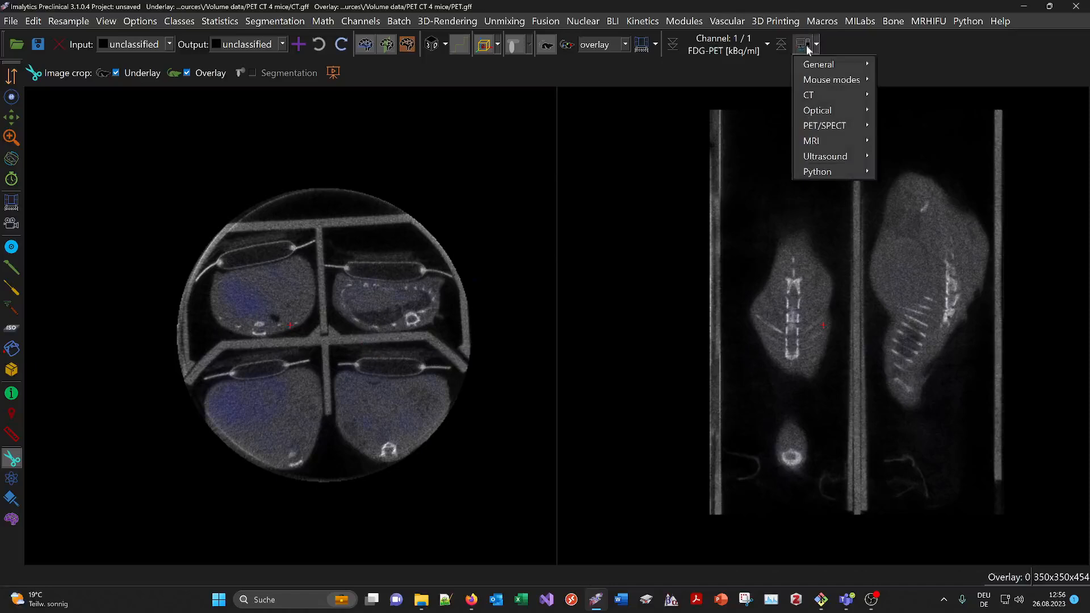
mouse_move(859, 128)
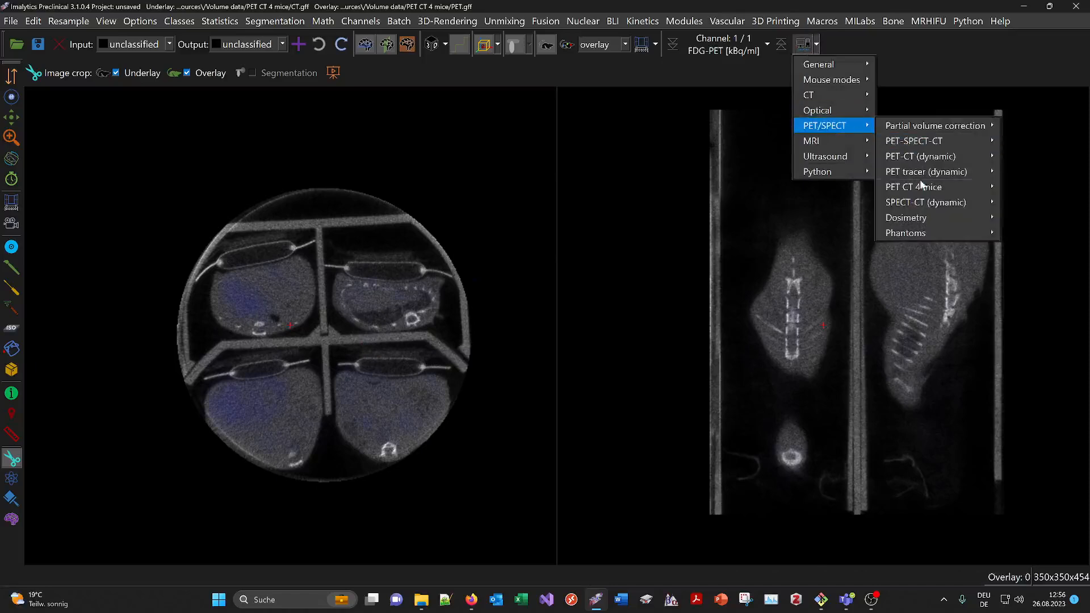
mouse_move(920, 188)
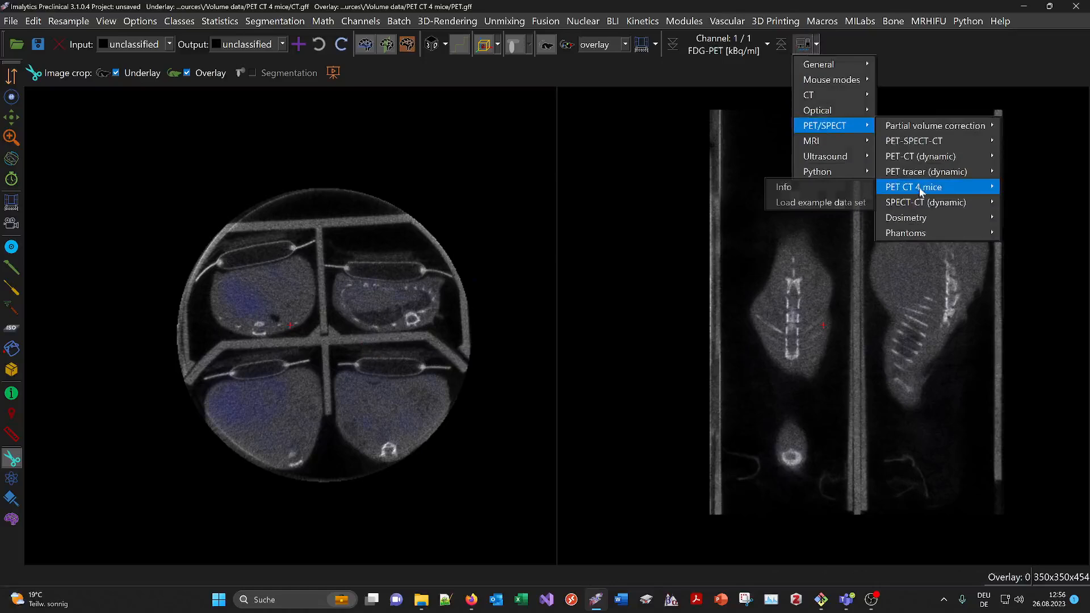
left_click(830, 202)
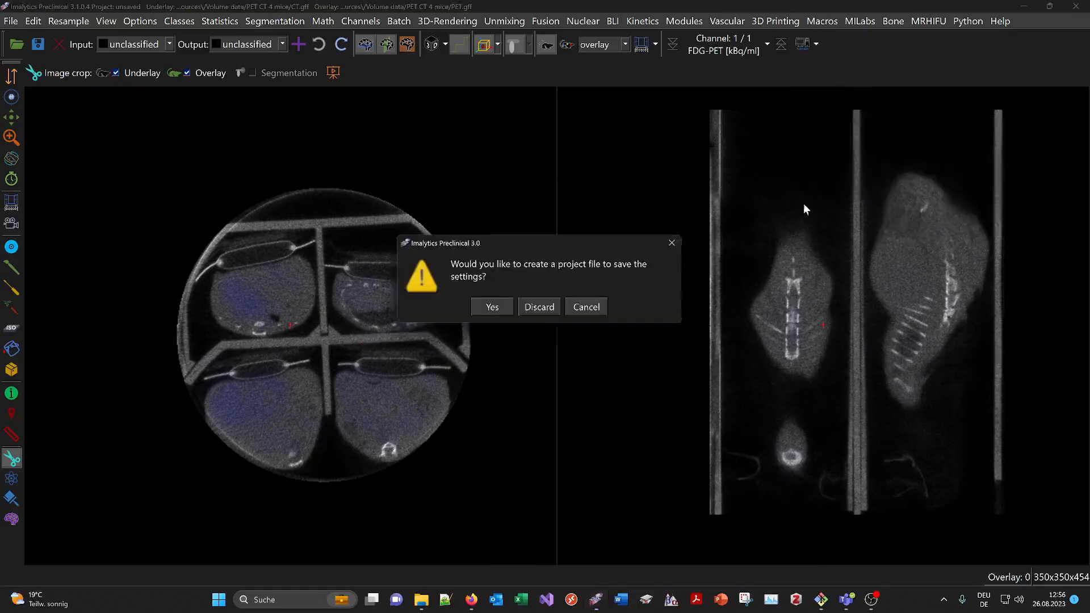
left_click(539, 307)
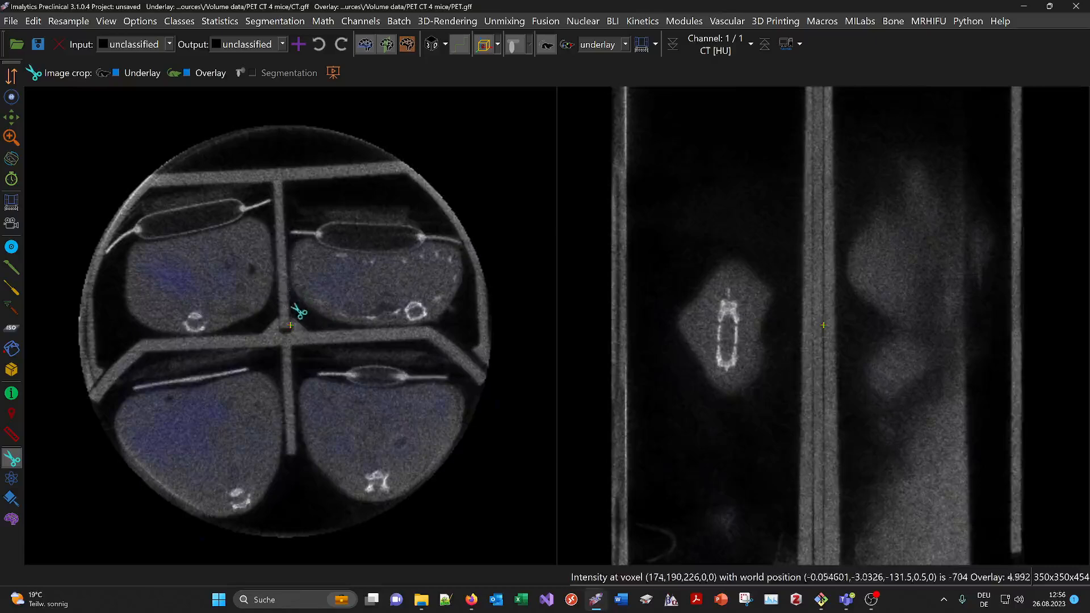
- Switch to a three-view layout that includes a 3D rendering of the mice
scroll(299, 312, "down", 2)
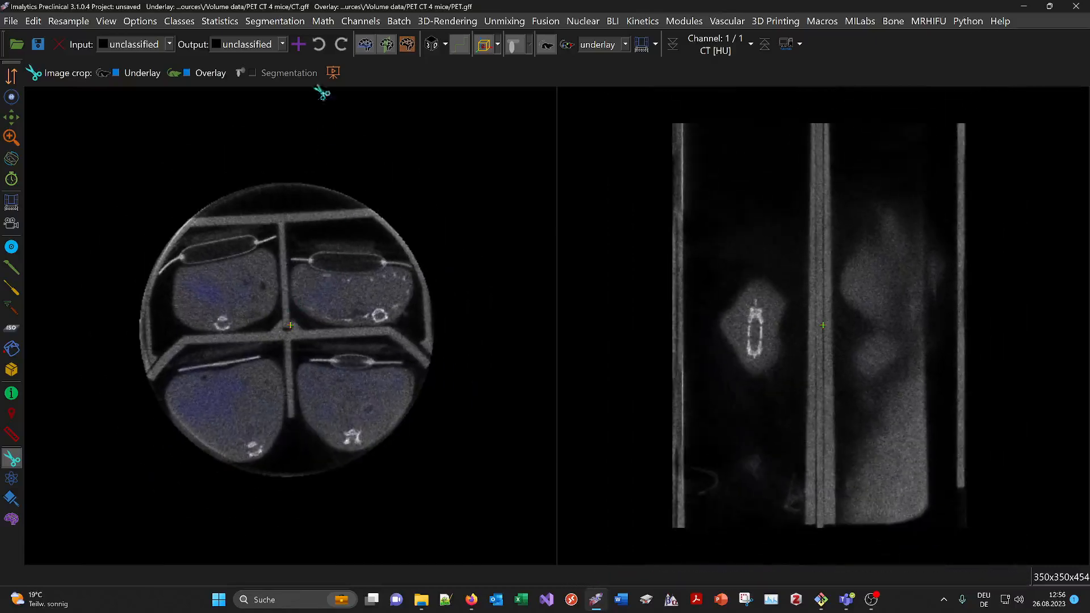
left_click(430, 46)
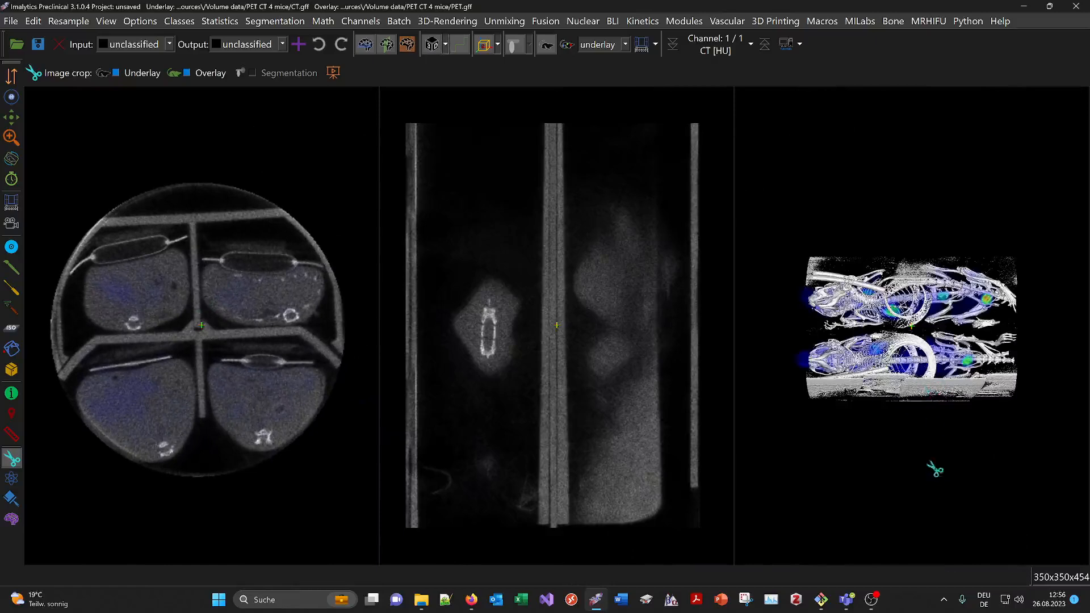
middle_click_drag(917, 375, 656, 259)
middle_click_drag(840, 261, 931, 263)
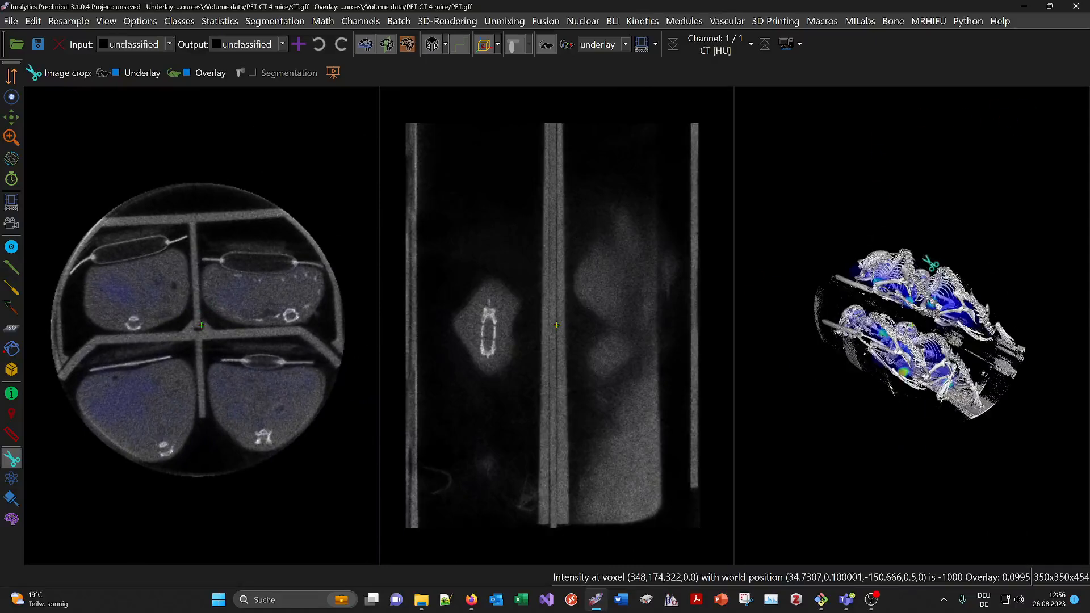
middle_click_drag(1019, 129, 896, 303)
scroll(892, 347, "up", 1)
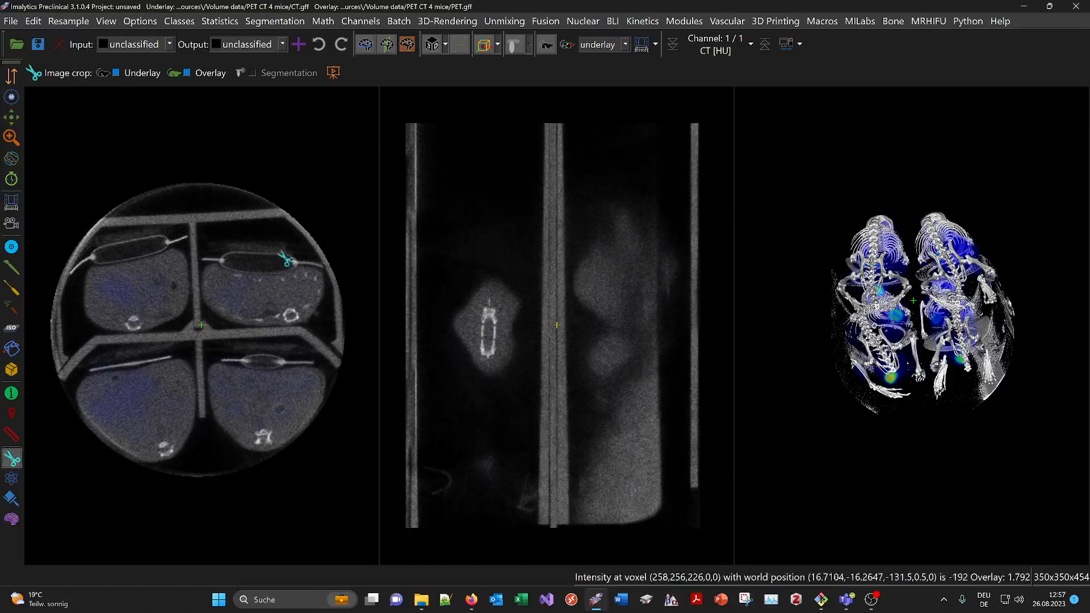
- Enable cropping for underlay and overlay and crop a box around the upper-right mouse
mouse_move(303, 226)
left_mouse_down()
mouse_move(239, 216)
mouse_move(191, 300)
mouse_move(244, 335)
mouse_move(350, 330)
left_mouse_up()
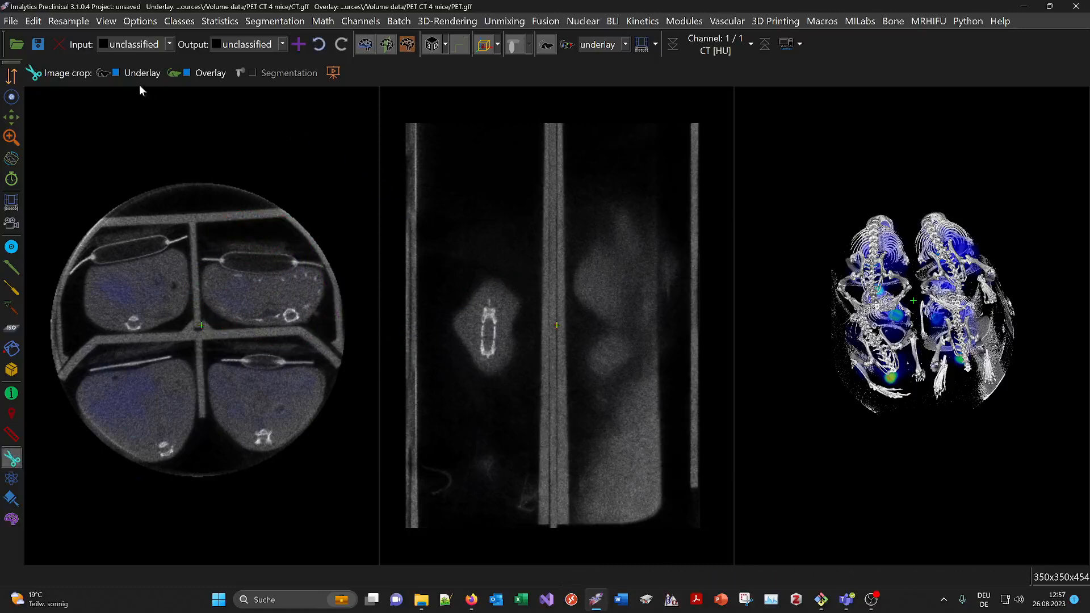
left_click(197, 76)
mouse_move(320, 224)
left_mouse_down()
mouse_move(216, 261)
mouse_move(246, 345)
mouse_move(354, 338)
mouse_move(340, 335)
left_mouse_up()
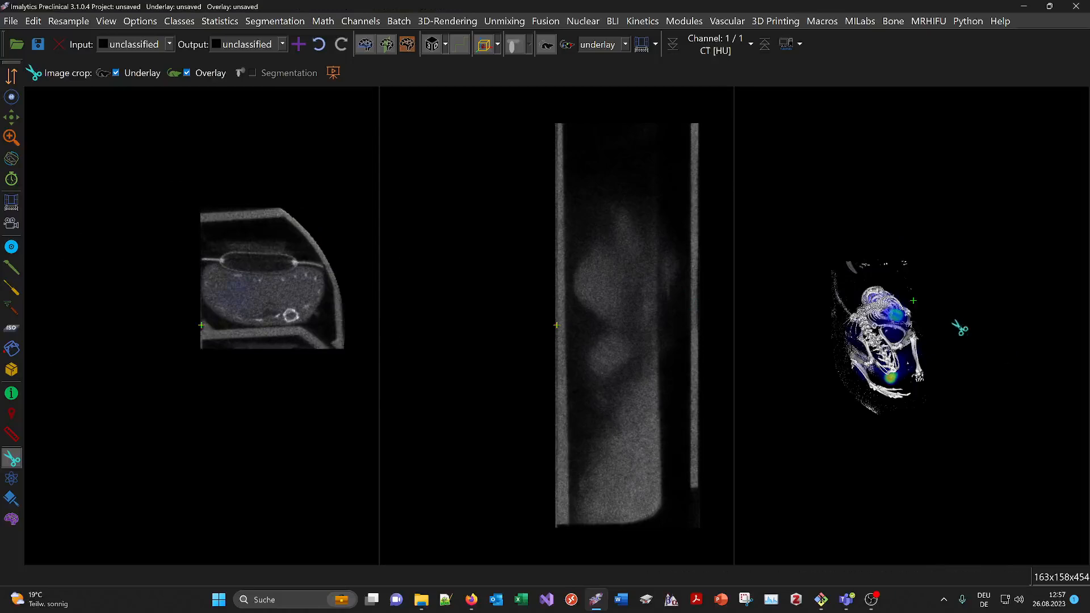
- Show the underlay and overlay bounding boxes
left_click_drag(852, 318, 761, 231)
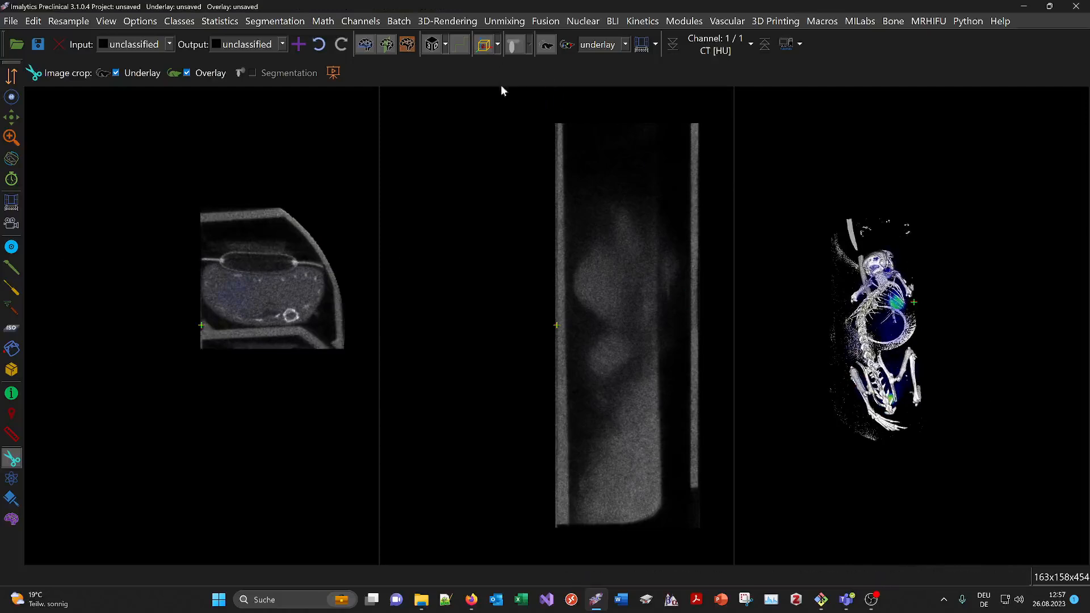
left_click(497, 46)
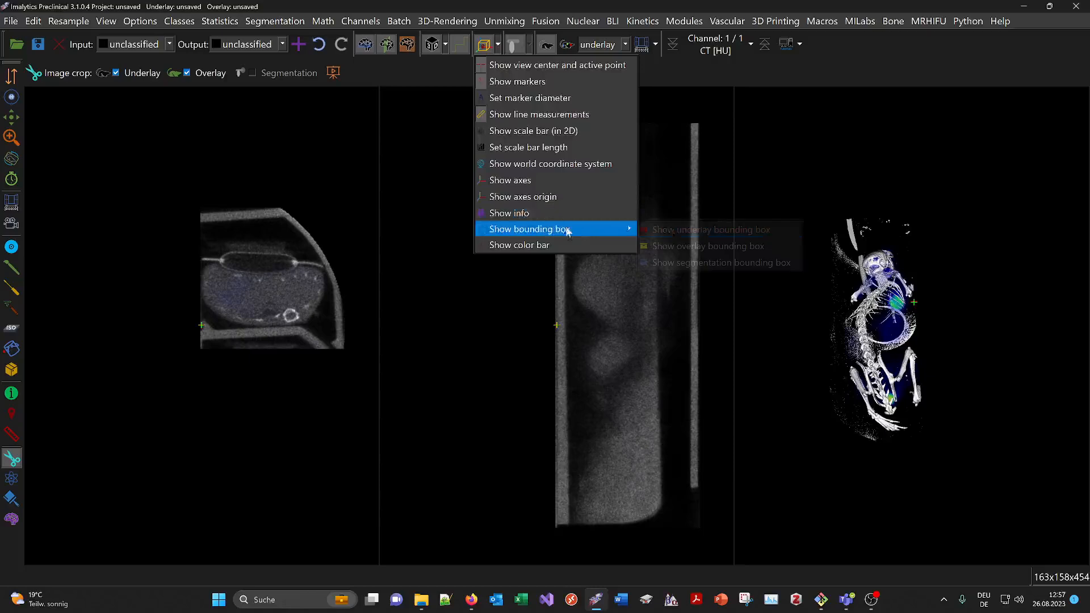
left_click(669, 220)
left_click(497, 46)
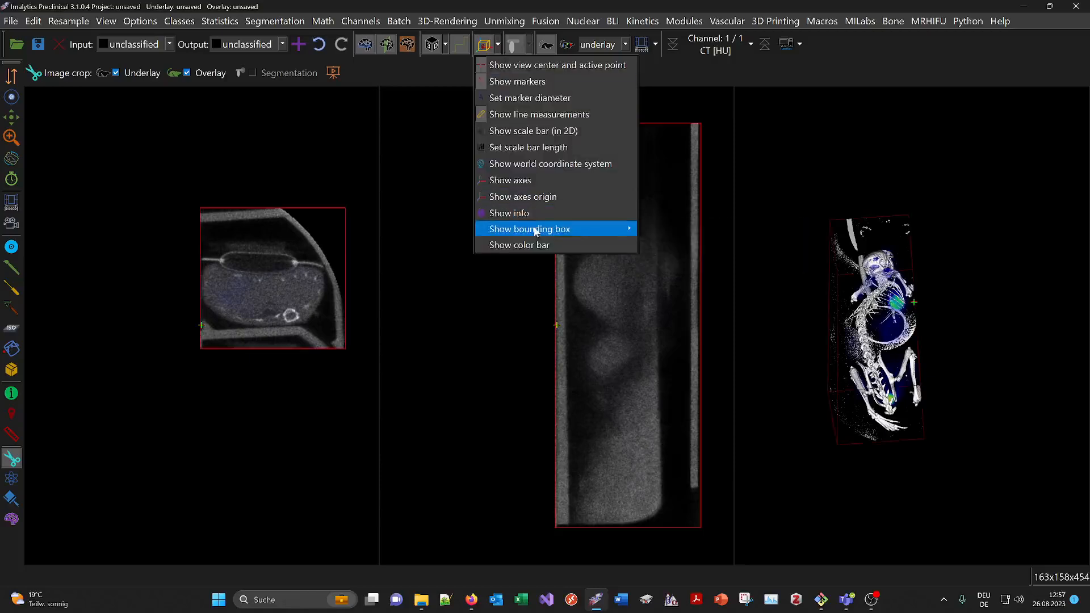
mouse_move(539, 229)
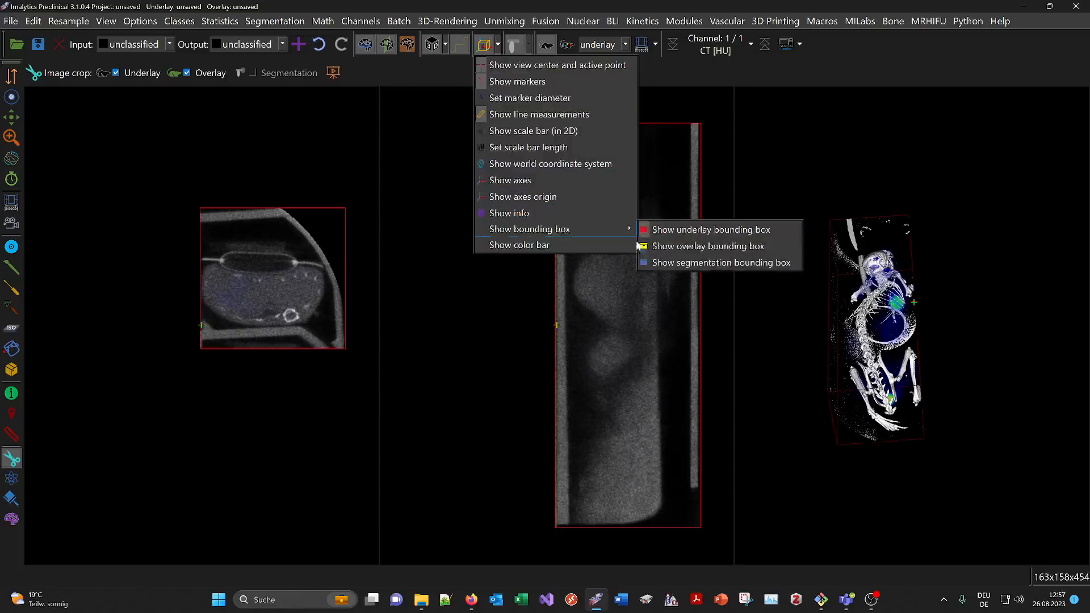
left_click(710, 245)
- Examine the cropped mouse and its bounding boxes in the 3D view
middle_click_drag(889, 245, 894, 375)
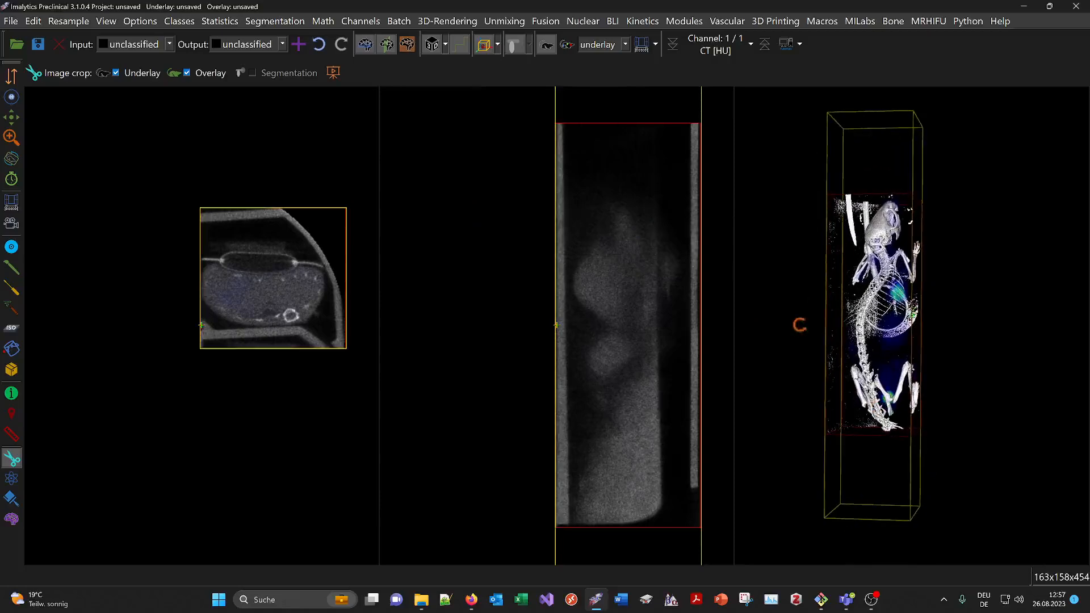
mouse_move(931, 192)
left_mouse_down()
mouse_move(857, 192)
mouse_move(784, 337)
mouse_move(846, 452)
mouse_move(942, 438)
mouse_move(934, 207)
left_mouse_up()
middle_click_drag(915, 318, 851, 282)
middle_click_drag(886, 403, 900, 372)
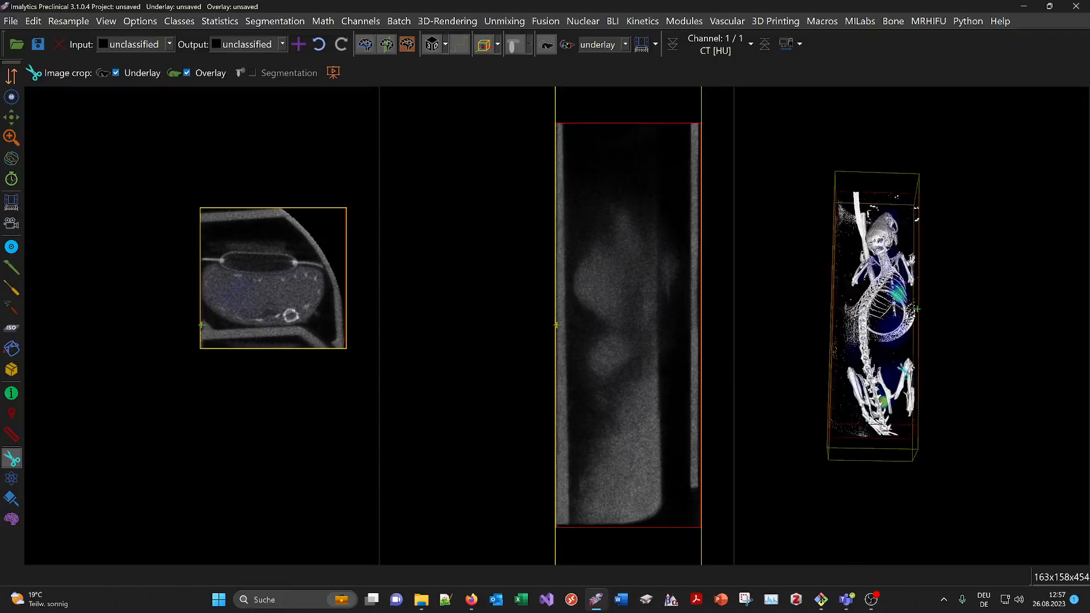
middle_click_drag(862, 325, 866, 436)
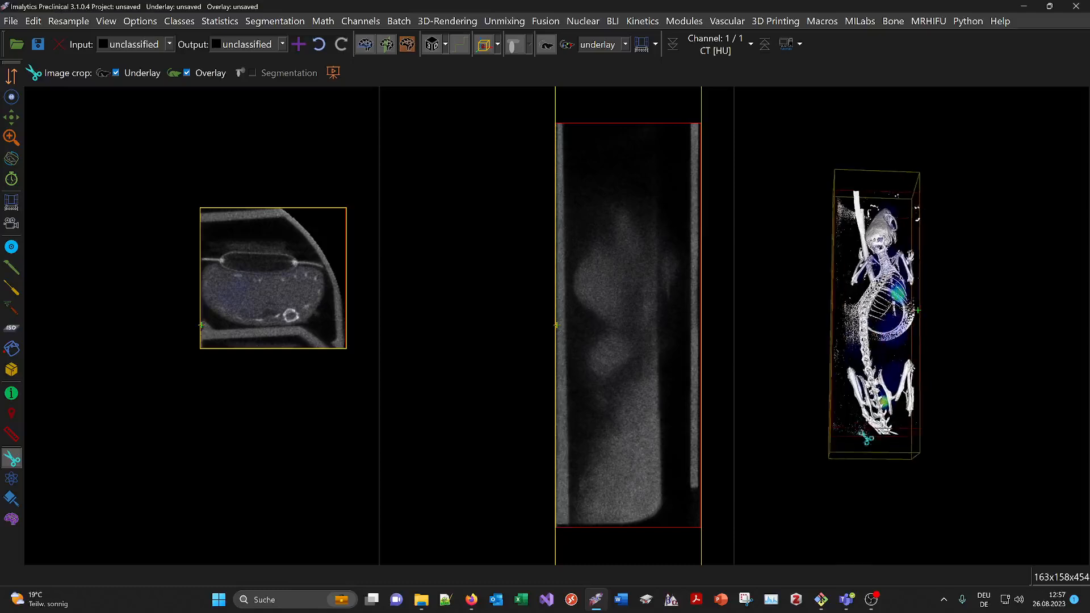
middle_click_drag(877, 340, 865, 356)
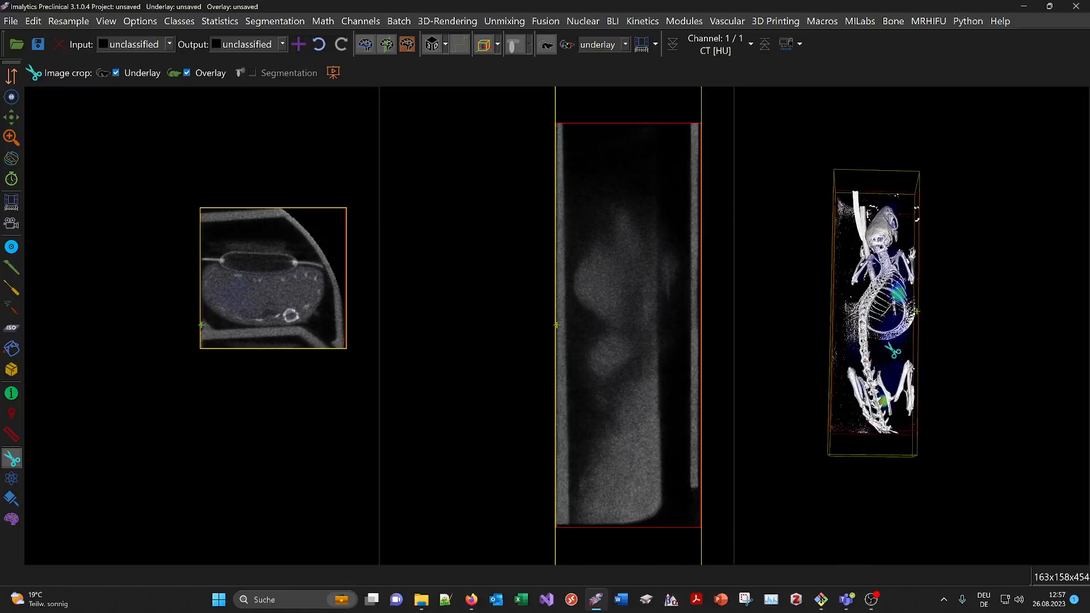
left_click(10, 21)
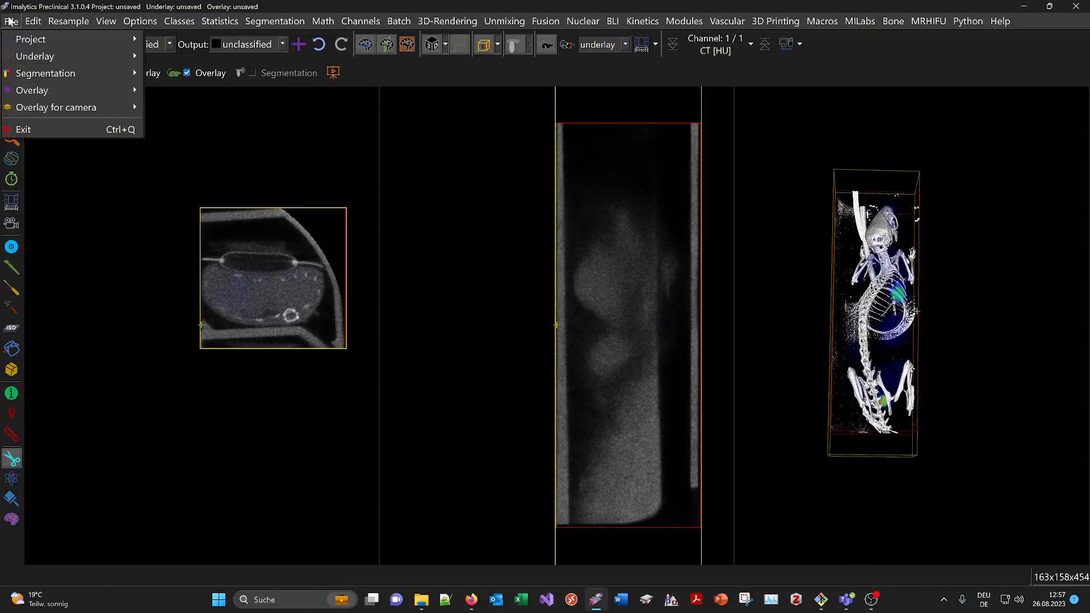
mouse_move(35, 56)
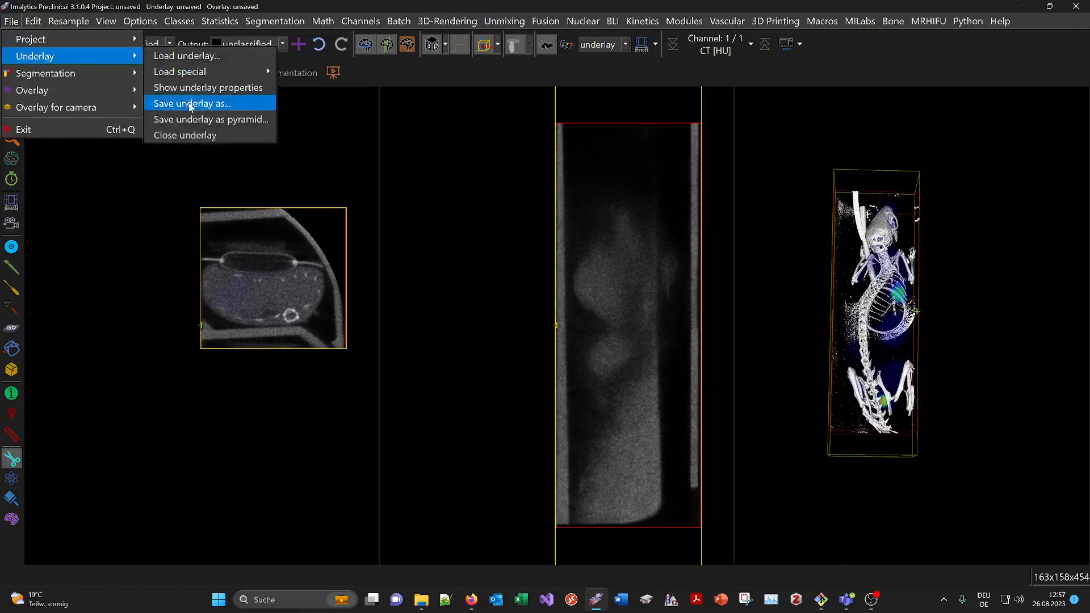
left_click(191, 104)
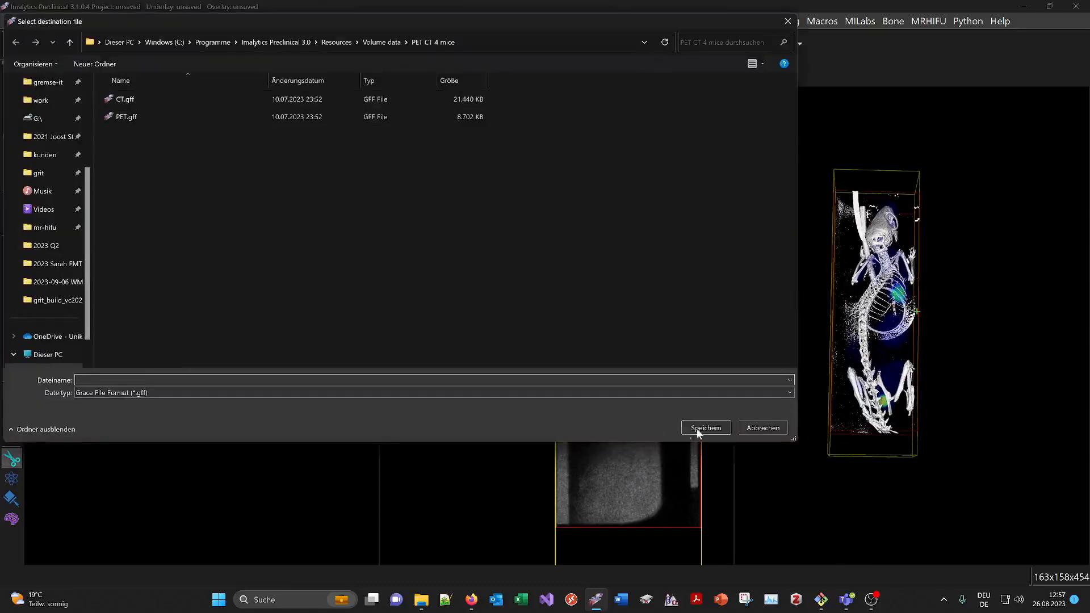
left_click(155, 392)
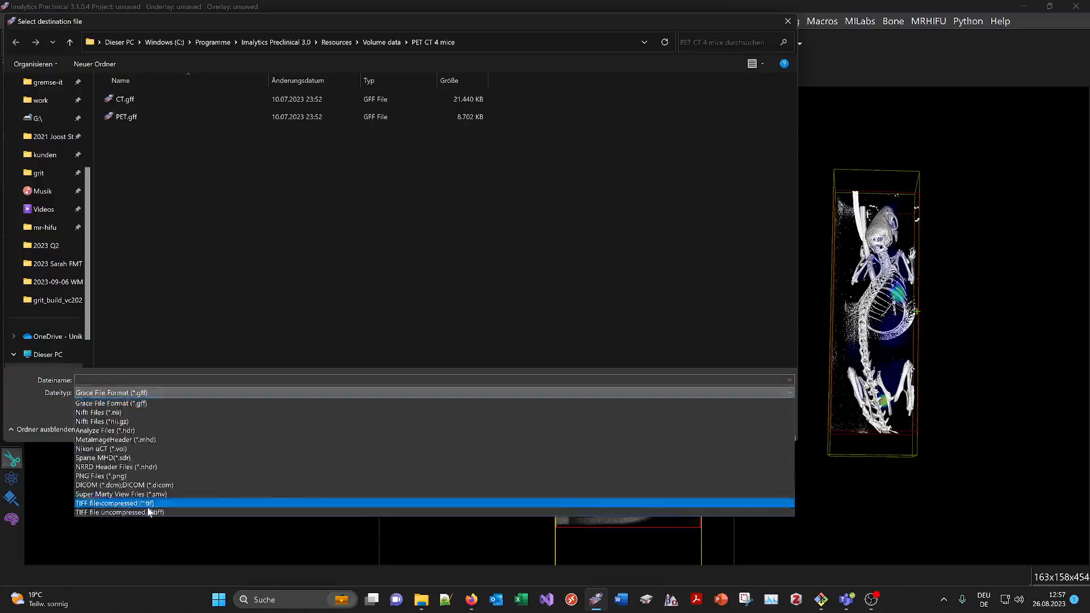
left_click(202, 274)
left_click(764, 426)
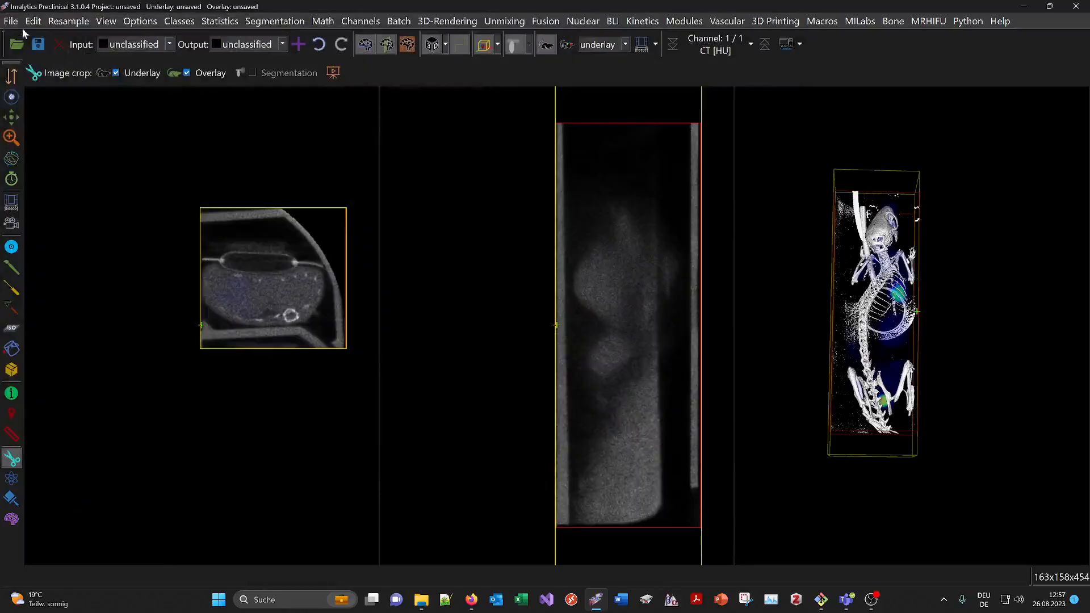
left_click(11, 21)
mouse_move(45, 92)
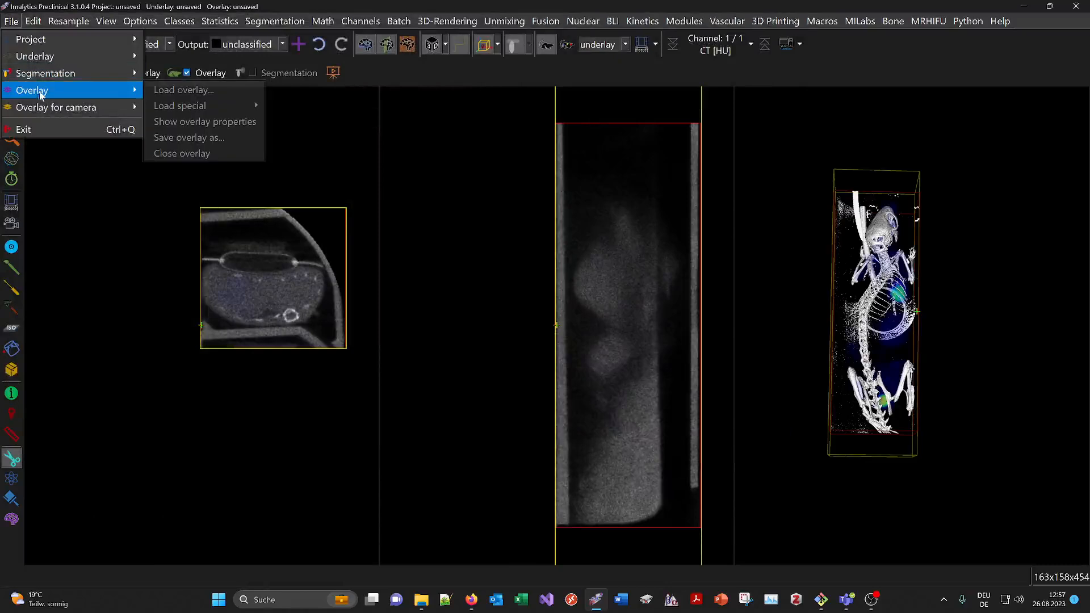
left_click(206, 140)
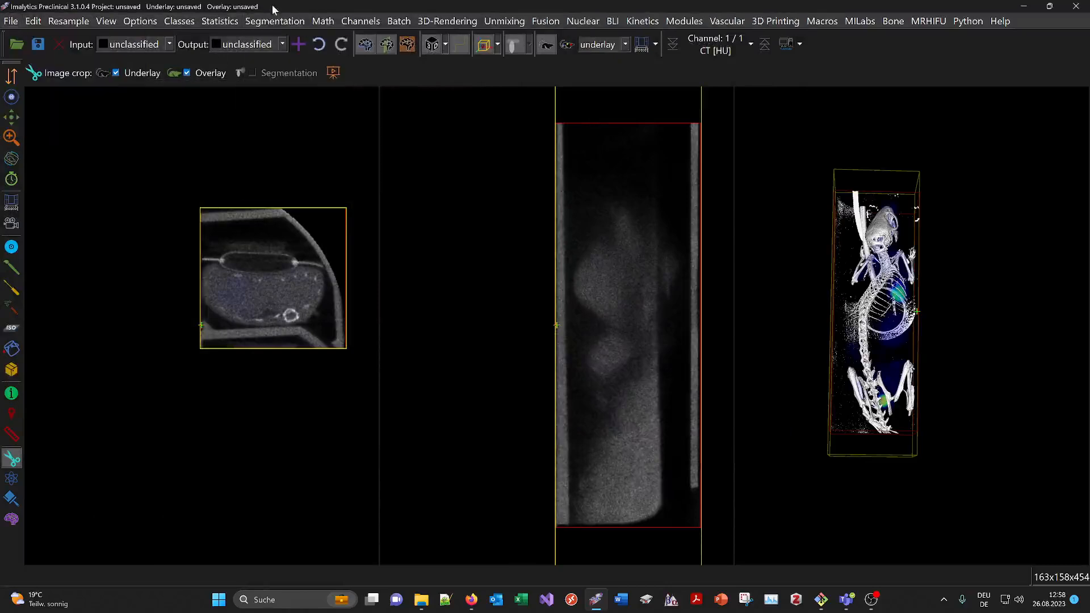
- Undo the crop and crop a box around the upper-left mouse instead
left_click(319, 45)
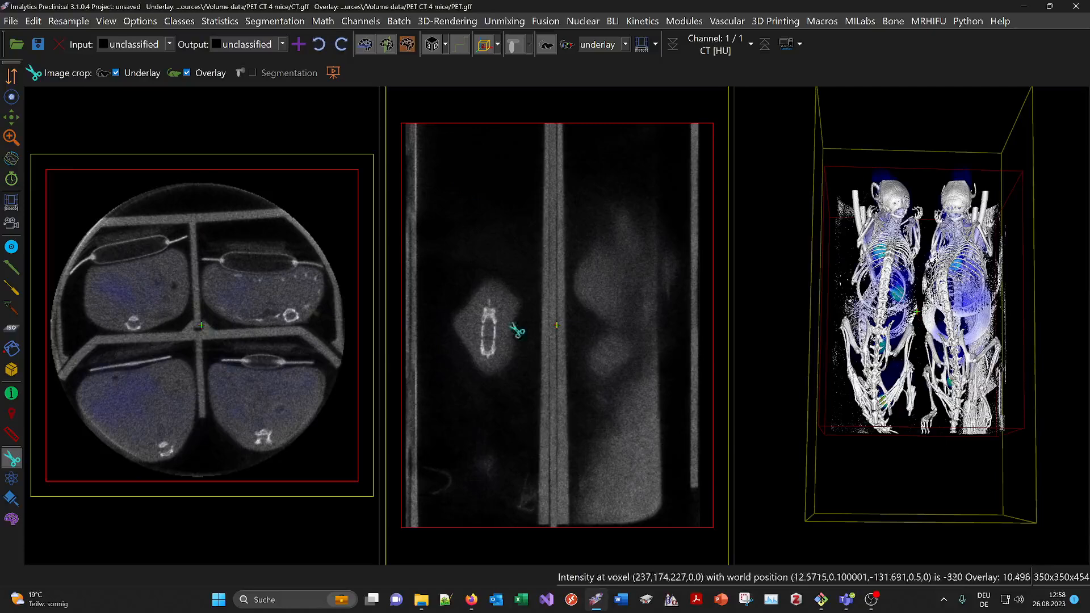
scroll(935, 292, "down", 2)
left_click_drag(881, 380, 872, 327)
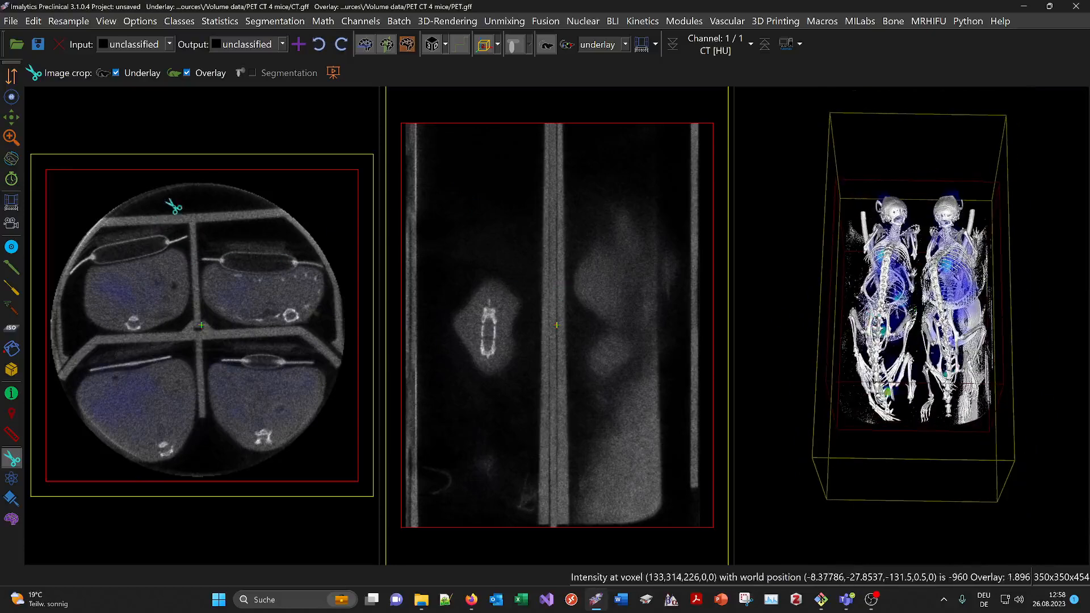
mouse_move(160, 211)
left_mouse_down()
mouse_move(123, 205)
mouse_move(84, 322)
mouse_move(188, 342)
mouse_move(206, 278)
left_mouse_up()
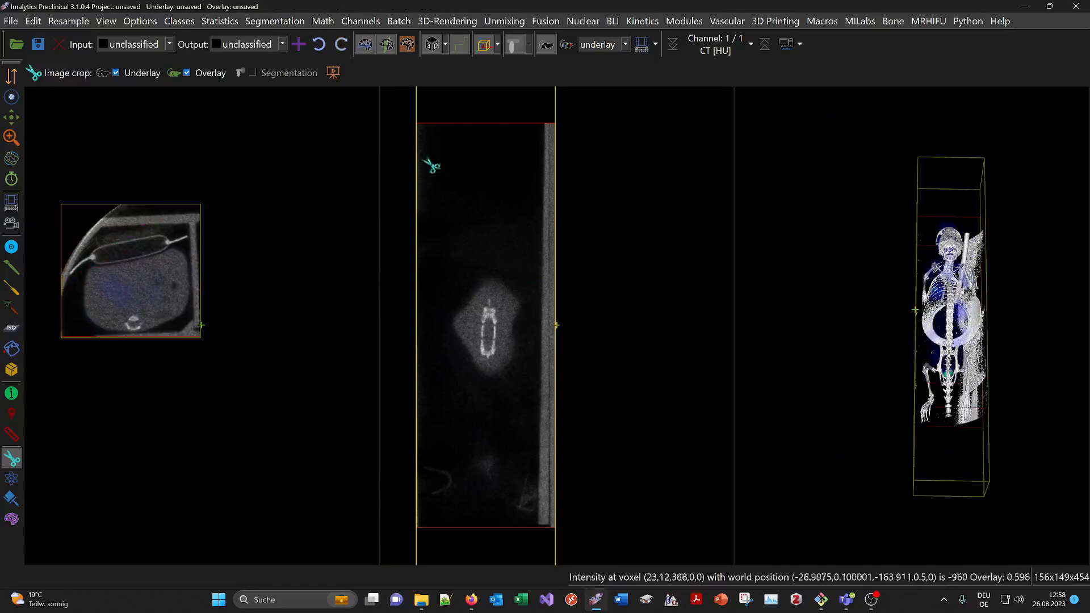
- Undo that crop and crop a box around the lower-left mouse instead
left_click(319, 45)
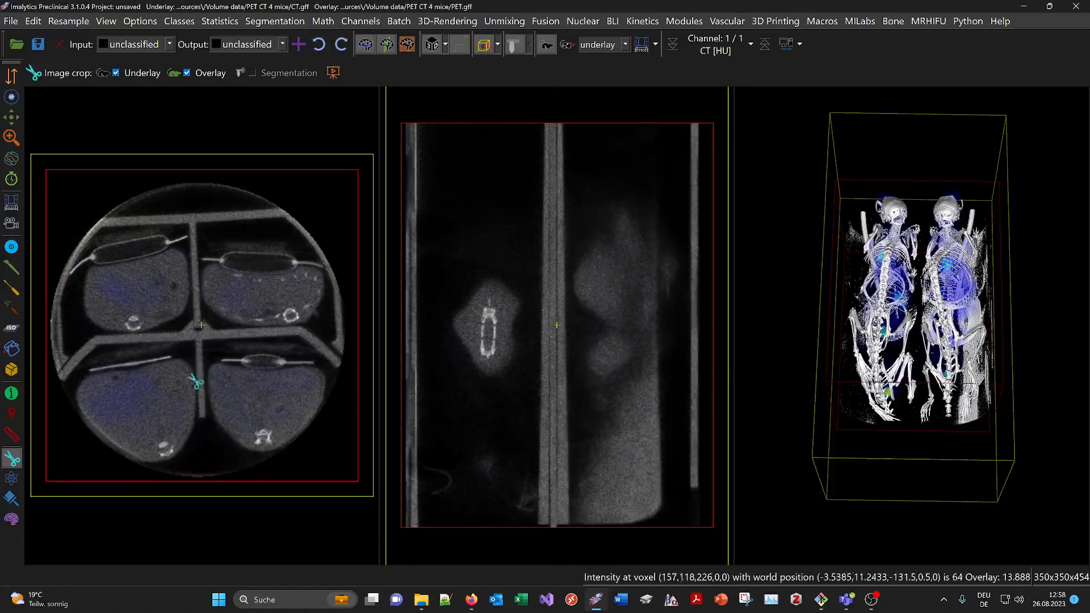
mouse_move(187, 357)
left_mouse_down()
mouse_move(75, 424)
mouse_move(223, 462)
mouse_move(226, 440)
left_mouse_up()
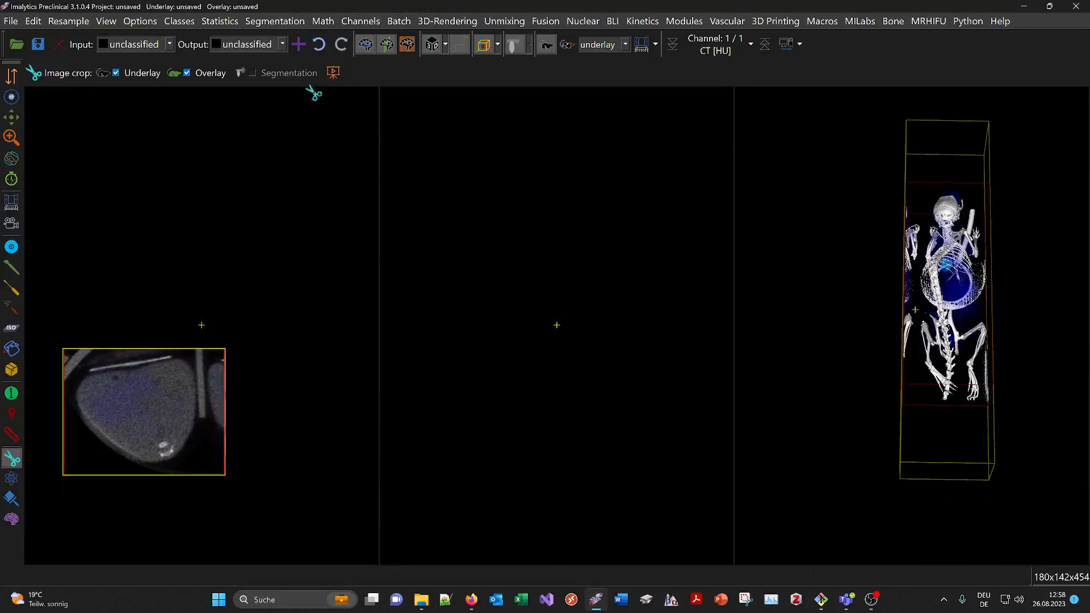
- Undo the lower-left crop to restore the full volume
left_click(318, 45)
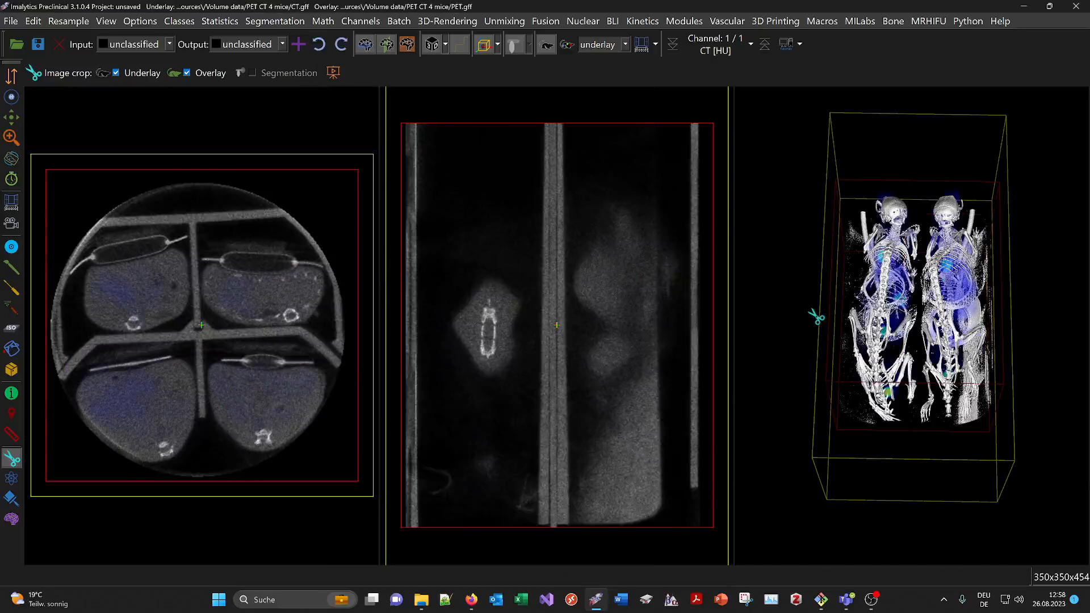
- Open the SUV calibration dialog to review its settings, then close it
left_click(583, 21)
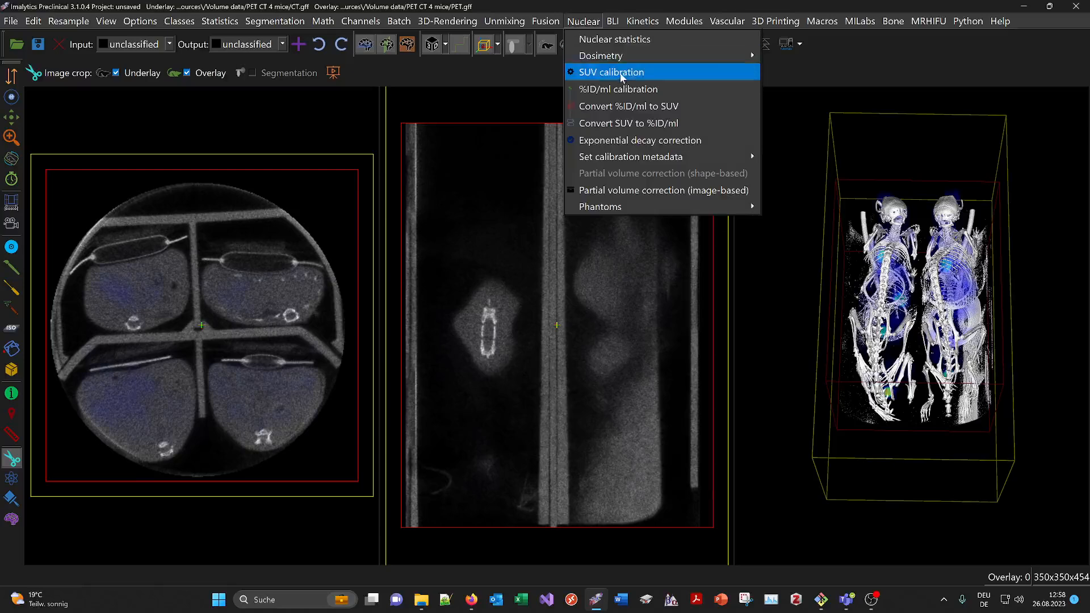
left_click(619, 73)
left_click_drag(577, 127, 576, 147)
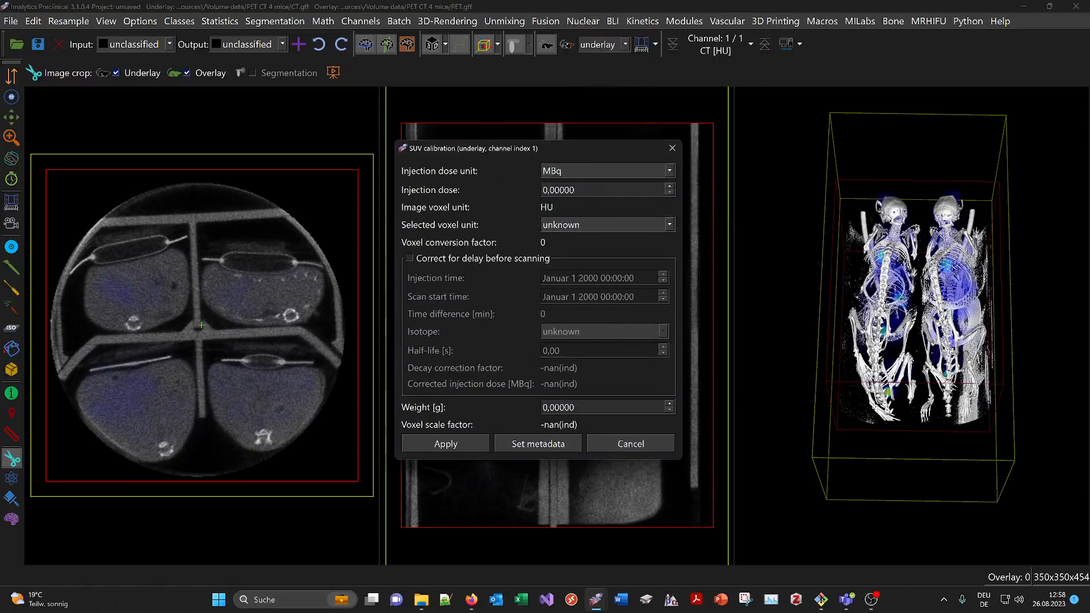
left_click(672, 149)
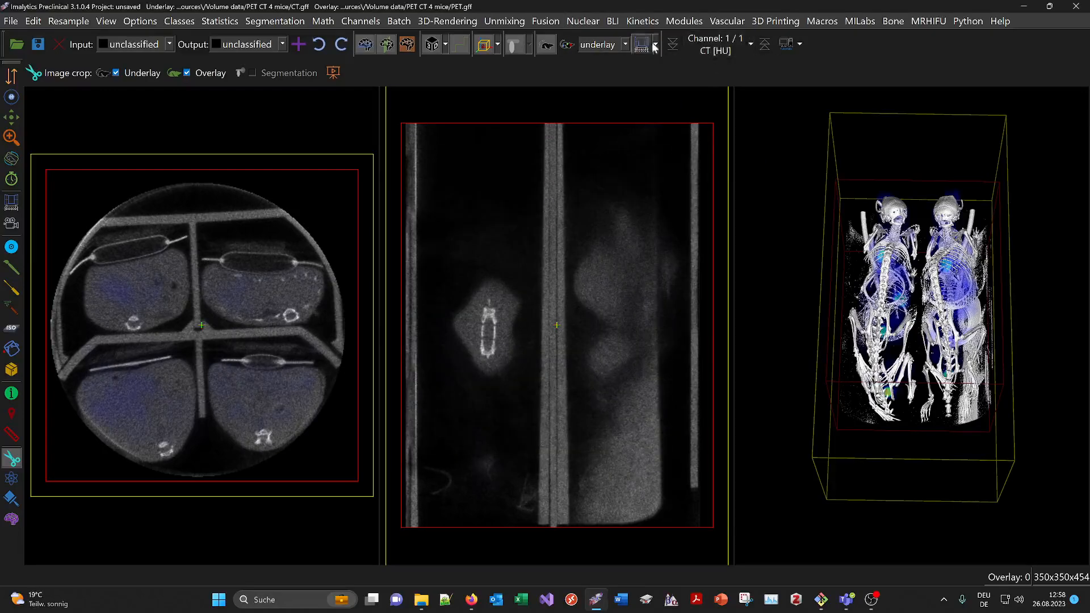
- Reopen the SUV calibration dialog, examine its injection dose field, and close it without applying
left_click(600, 72)
left_click(591, 22)
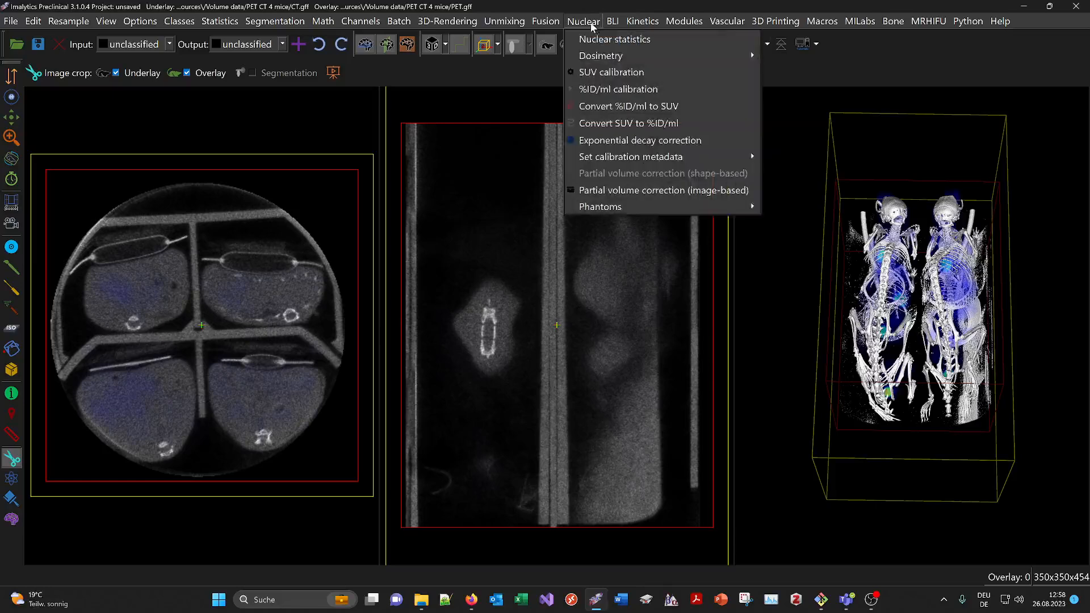
left_click(599, 73)
left_click_drag(568, 133, 624, 175)
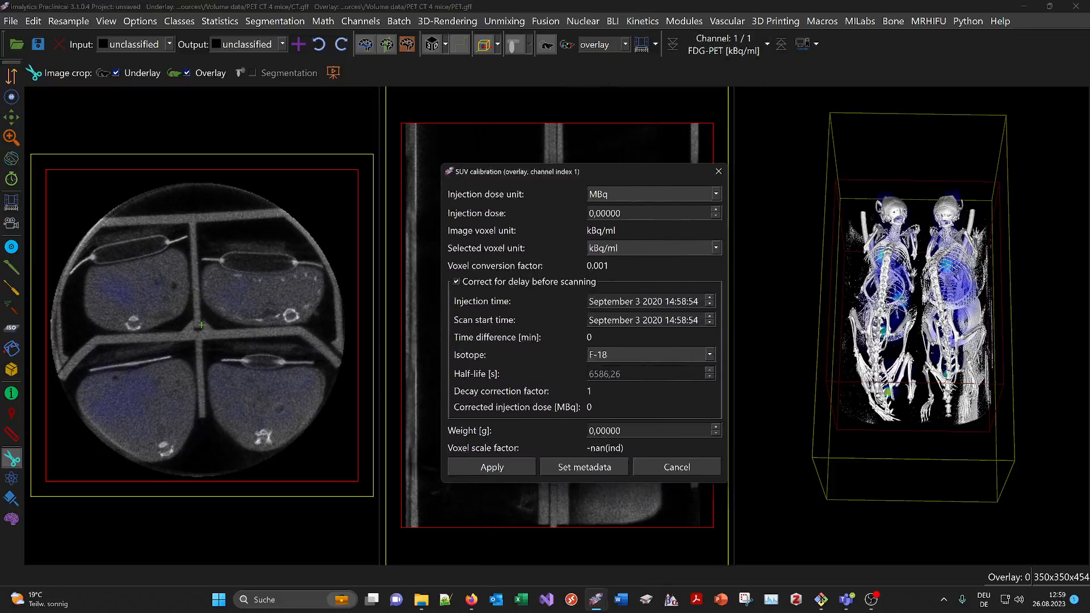
left_click_drag(625, 213, 588, 214)
left_click(633, 213)
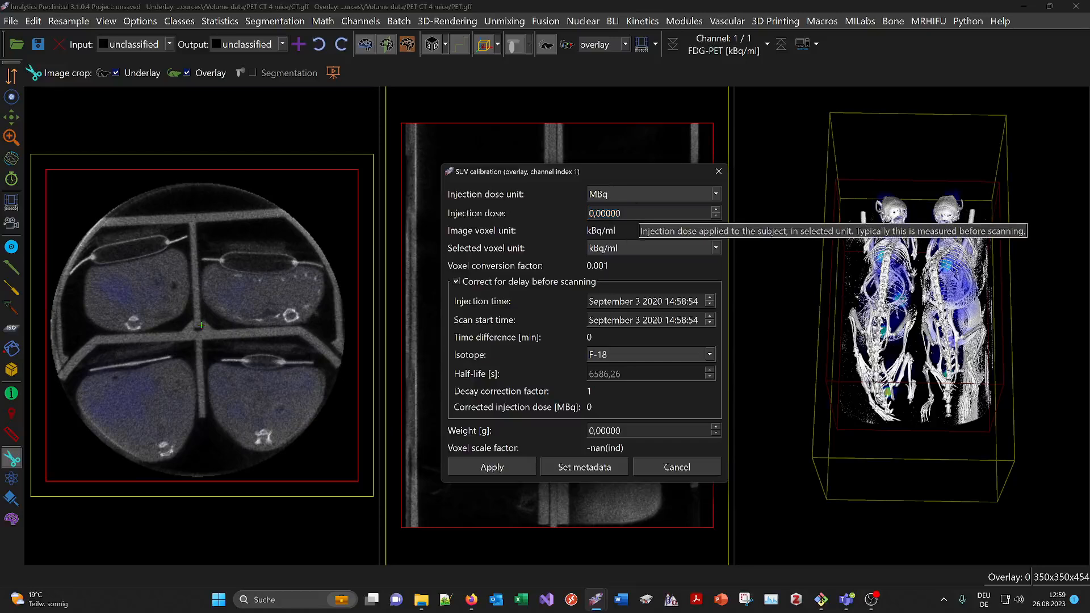
left_click(718, 171)
- Crop a box around the upper-right mouse in the transverse view
mouse_move(311, 214)
left_mouse_down()
mouse_move(223, 222)
mouse_move(255, 338)
mouse_move(339, 318)
left_mouse_up()
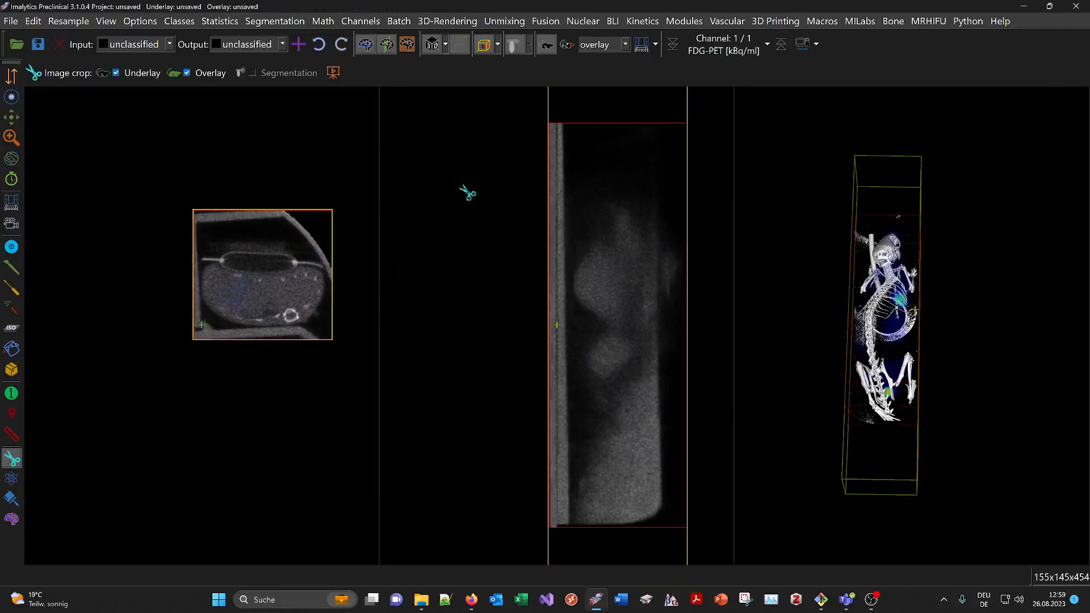
- Apply SUV calibration to the cropped PET with an injection dose of 6 MBq and a weight of 25 g
left_click(582, 23)
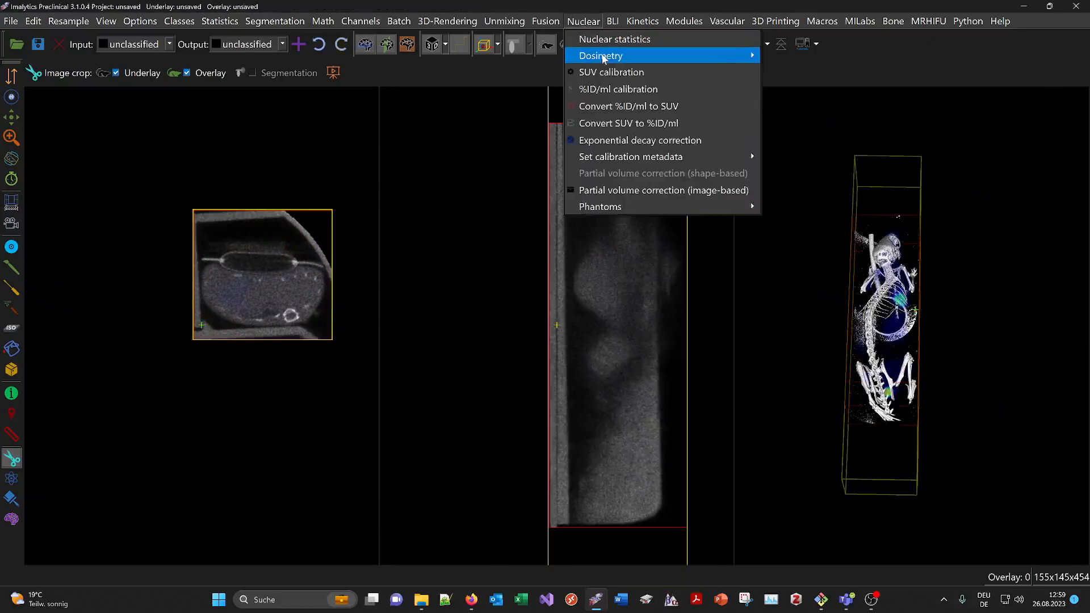
mouse_move(603, 57)
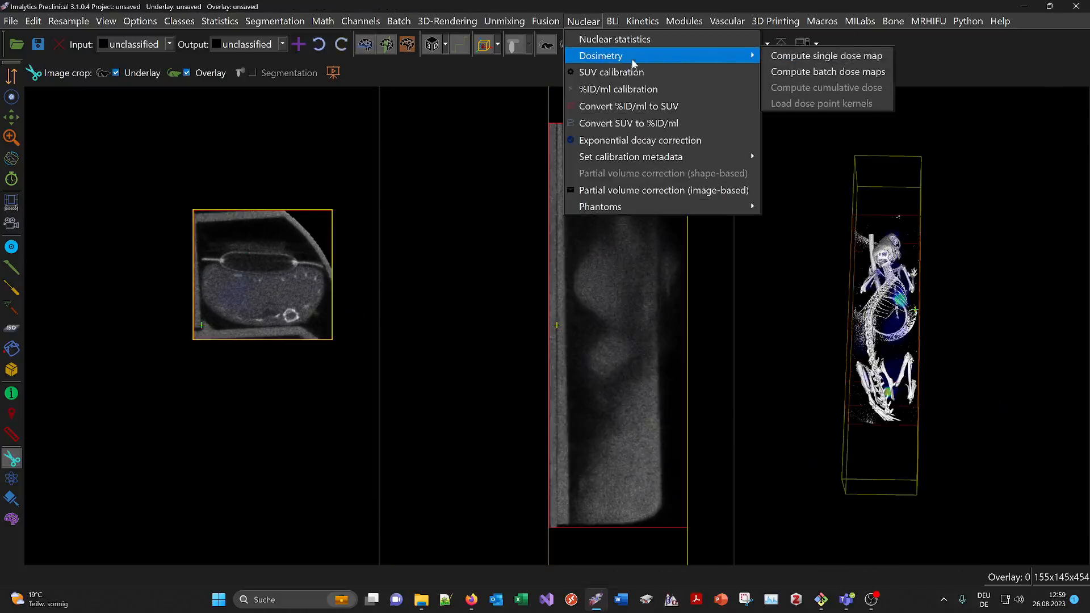
left_click(609, 73)
left_click_drag(544, 126, 538, 146)
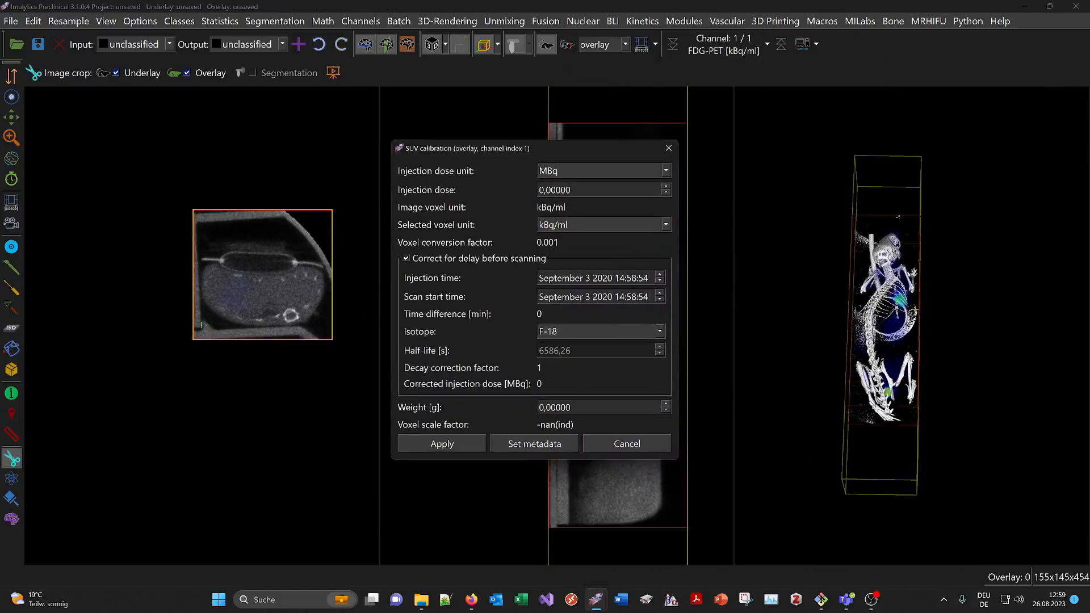
left_click_drag(575, 190, 529, 192)
type("6")
left_click_drag(574, 408, 536, 407)
type("25")
left_click(522, 444)
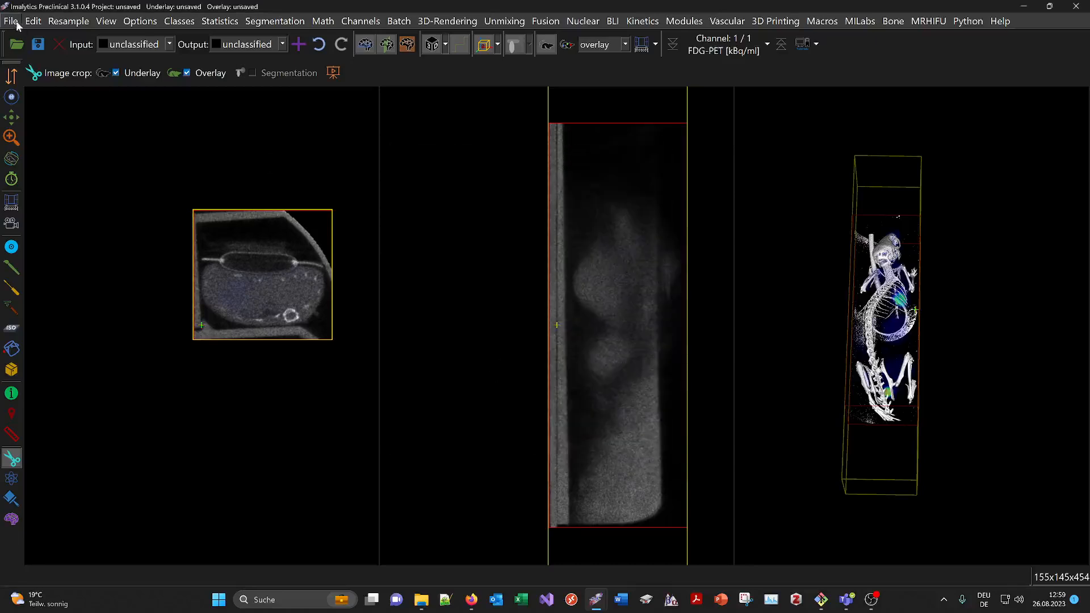
left_click(11, 21)
left_click(33, 21)
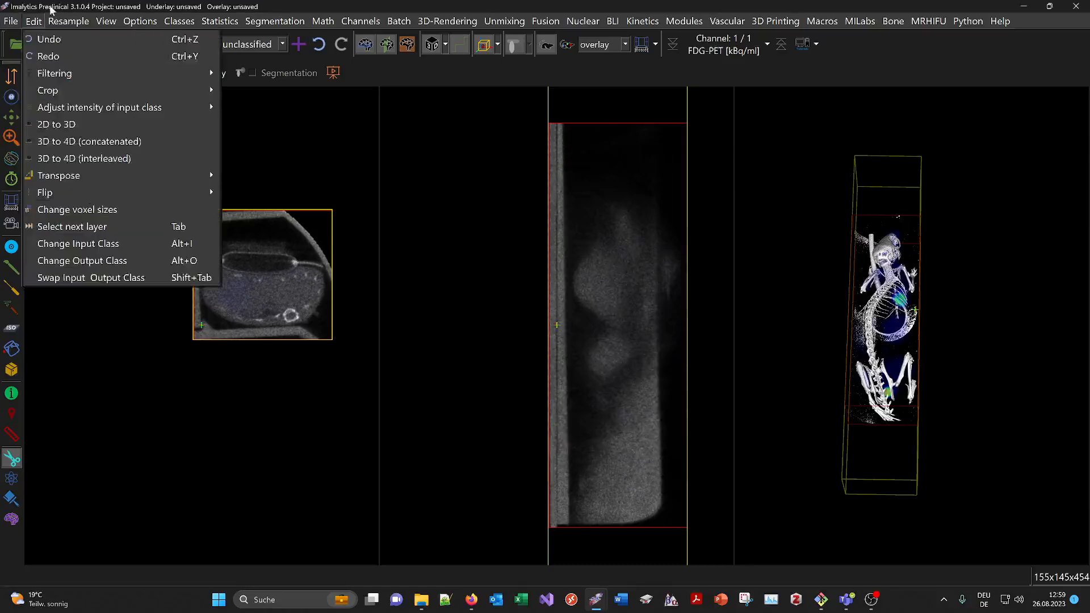
left_click(51, 10)
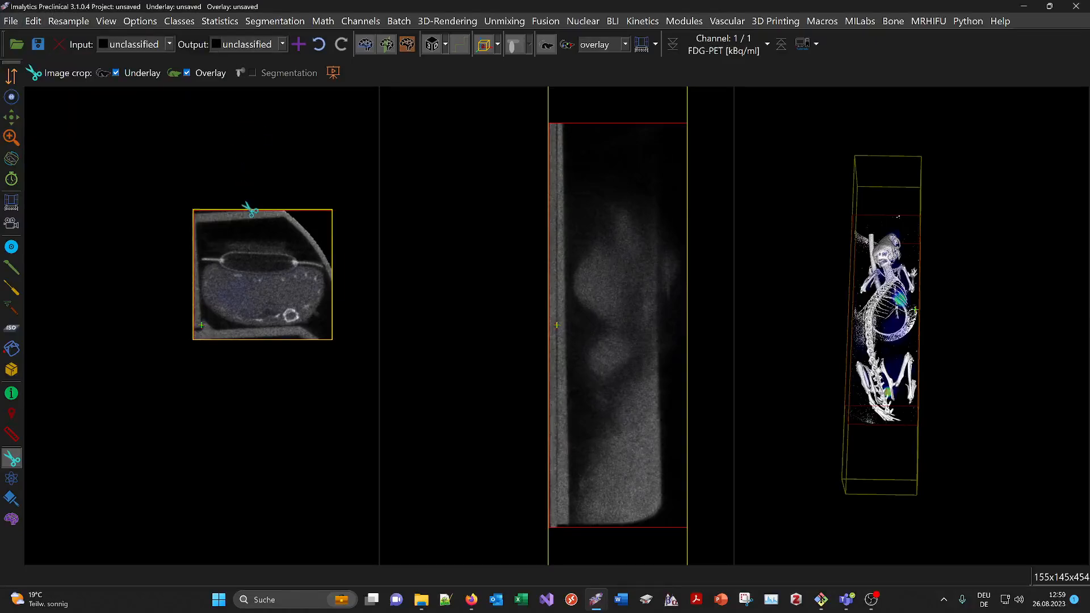